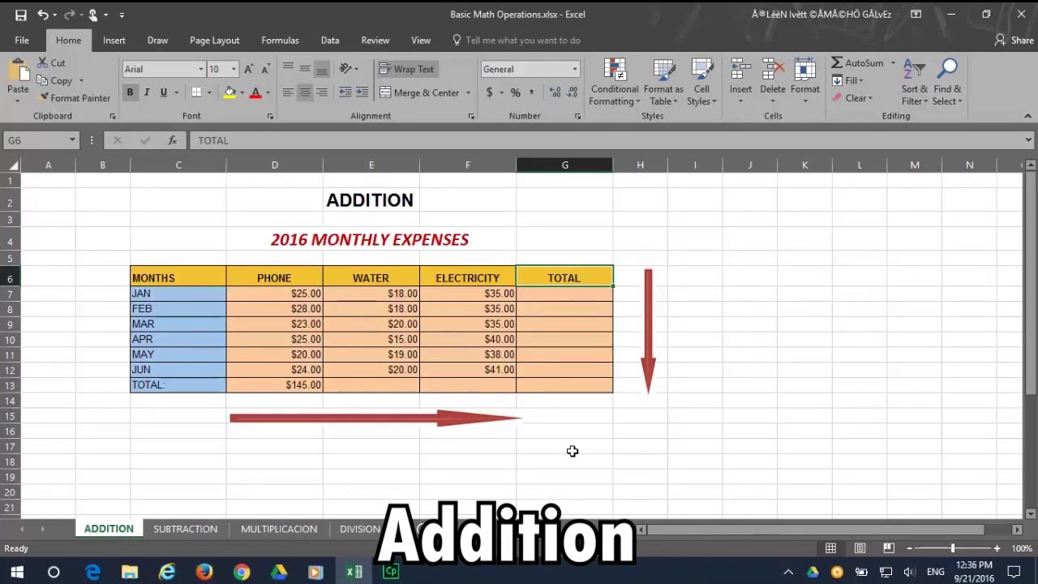
Enter the formula =D7+E7+F7 in January's TOTAL cell to add the phone, water and electricity expenses
{"action": "key", "text": "Down"}
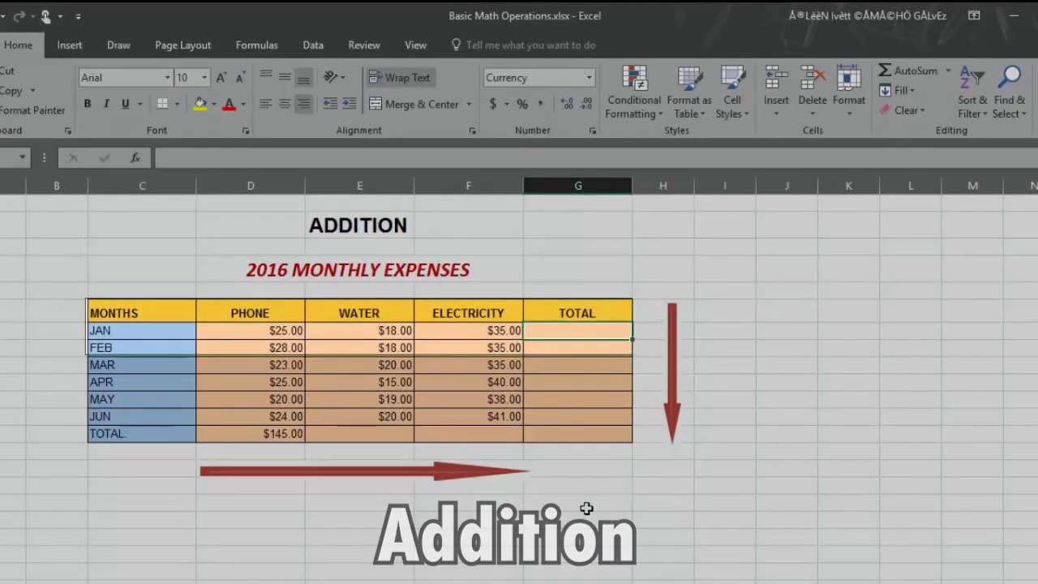
{"action": "type", "text": "="}
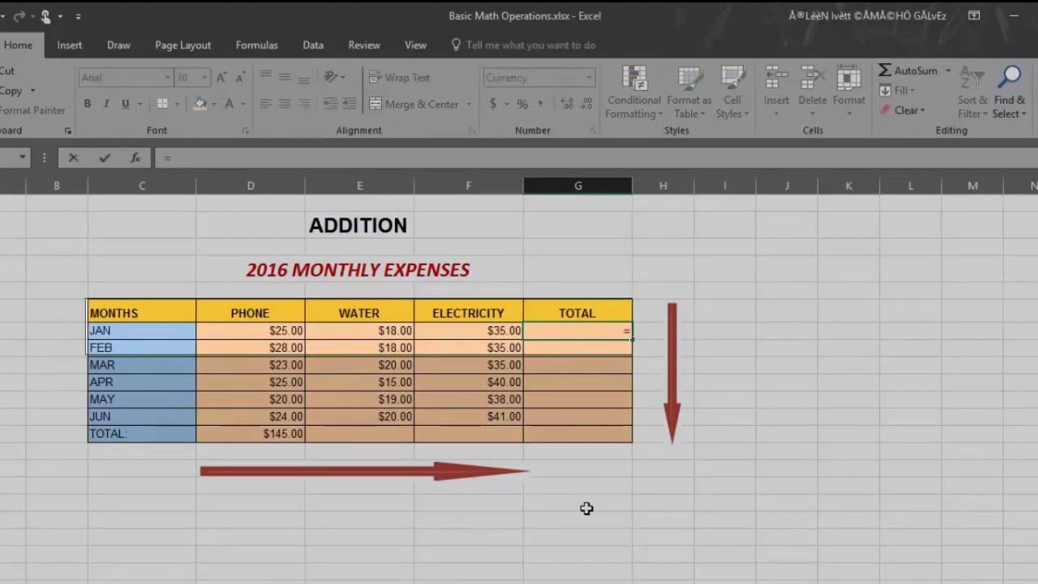
{"action": "key", "text": "Left"}
{"action": "key", "text": "Left"}
{"action": "key", "text": "Left"}
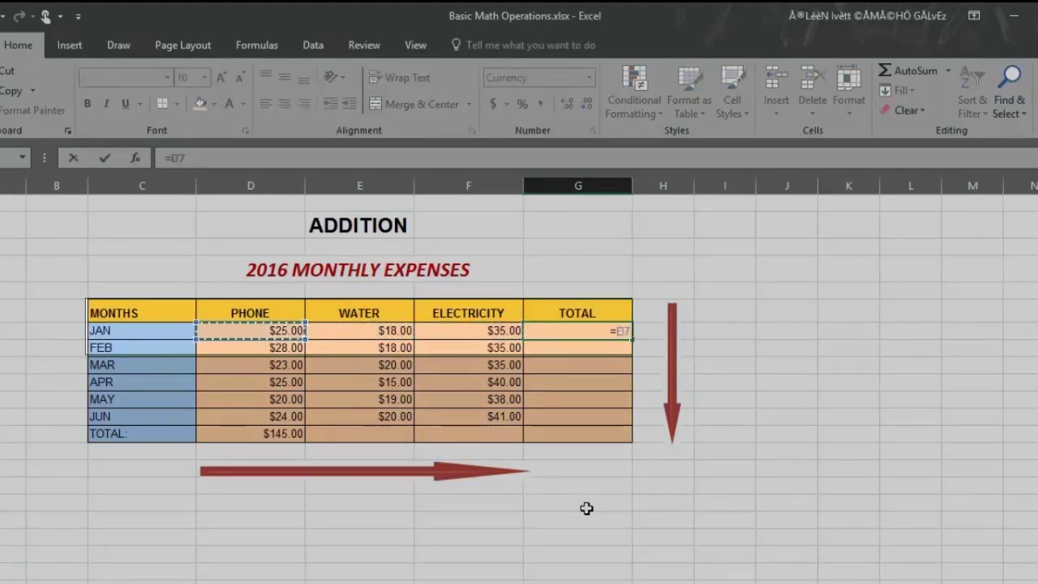
{"action": "type", "text": "+"}
{"action": "key", "text": "Left"}
{"action": "key", "text": "Left"}
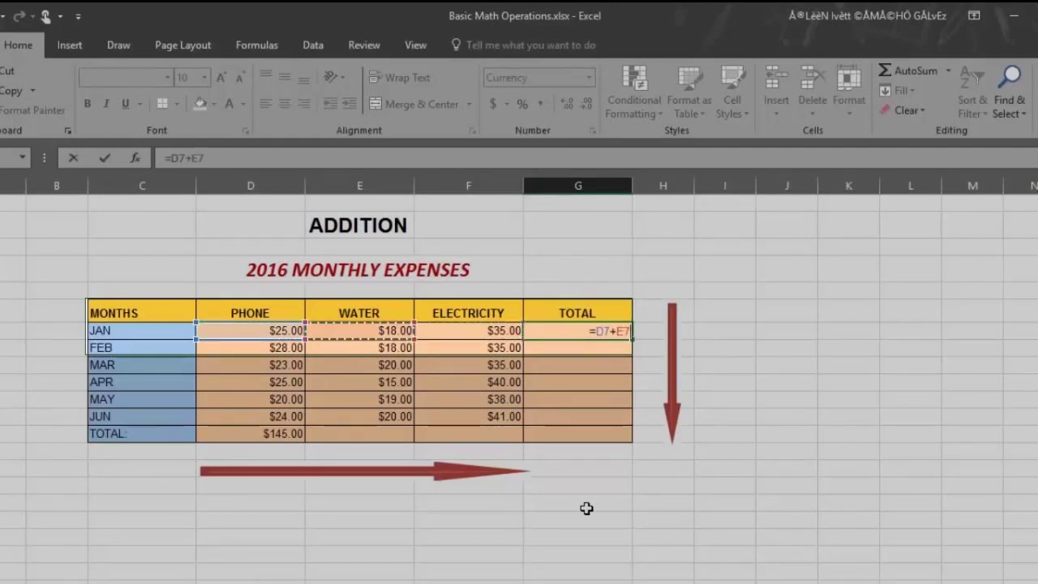
{"action": "type", "text": "+"}
{"action": "key", "text": "Left"}
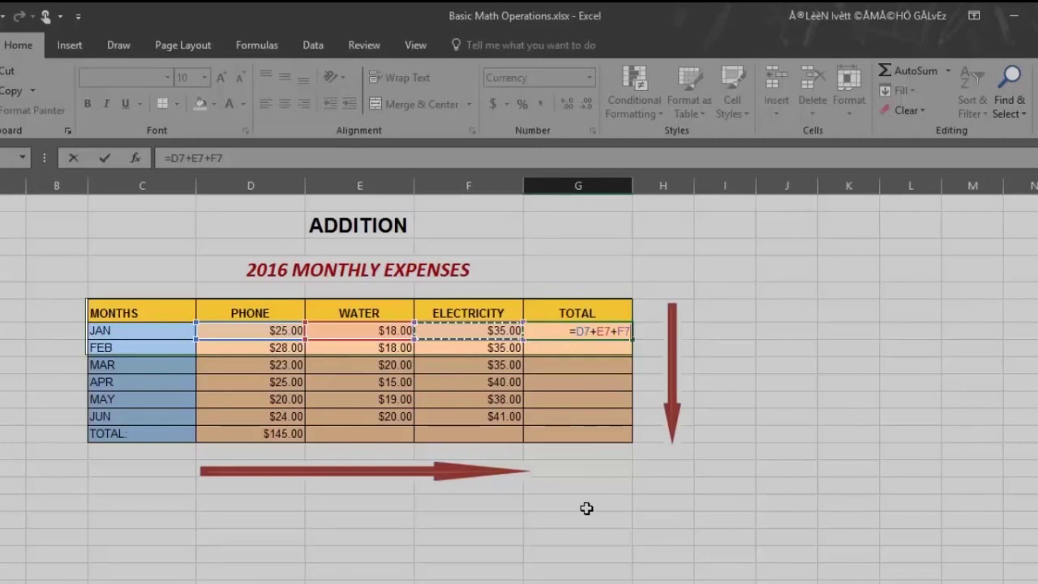
{"action": "key", "text": "Return"}
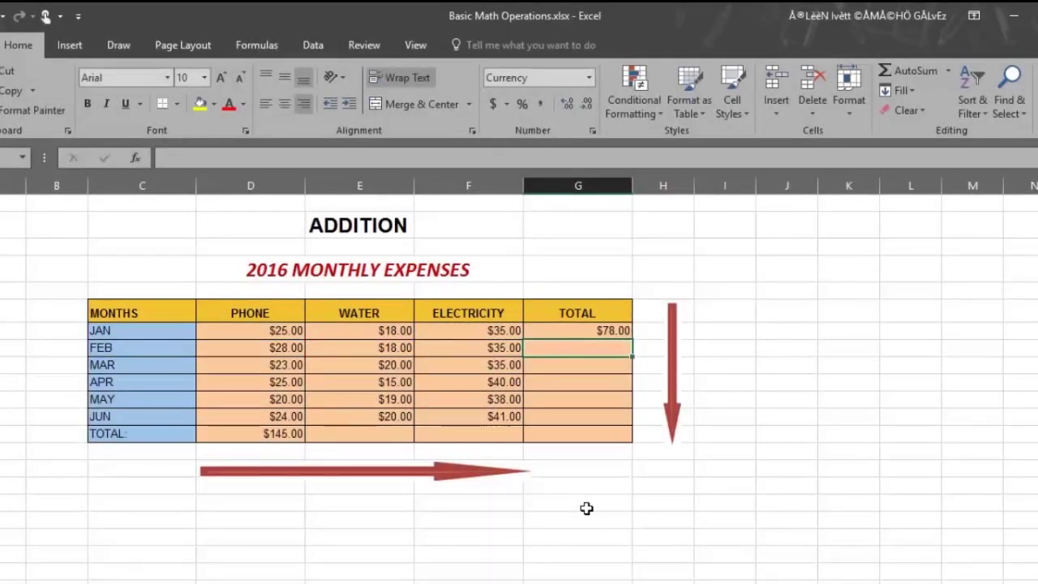
{"action": "key", "text": "Left"}
{"action": "key", "text": "Left"}
{"action": "key", "text": "Left"}
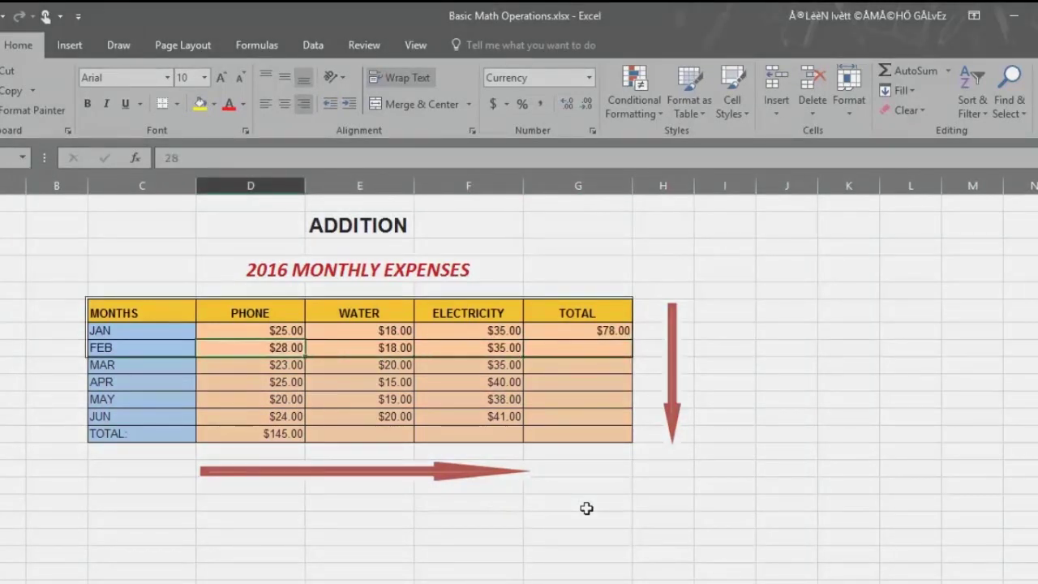
{"action": "key", "text": "shift+Right"}
{"action": "key", "text": "shift+Right"}
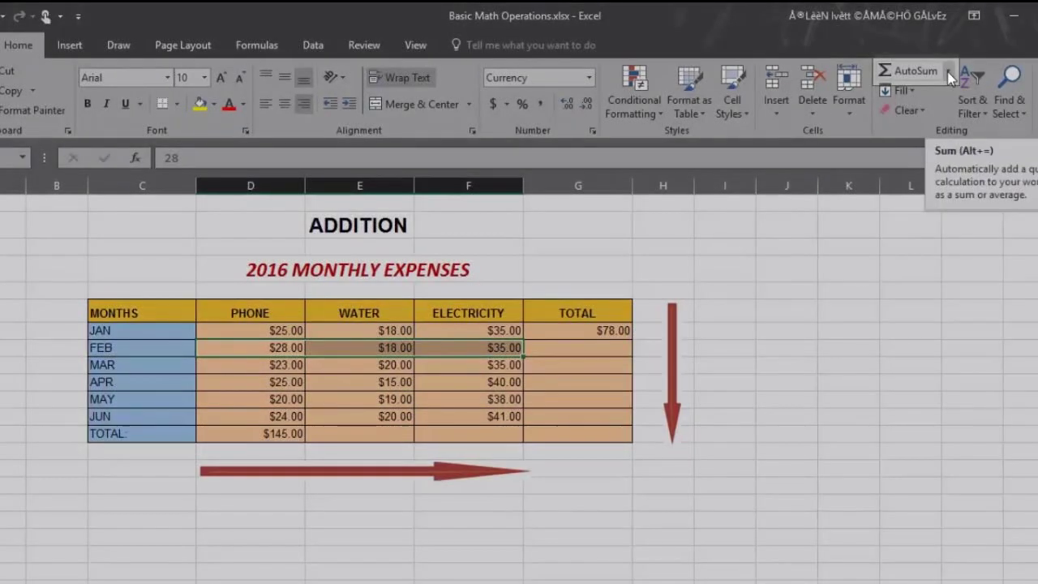
{"action": "left_click", "coordinate": [949, 72]}
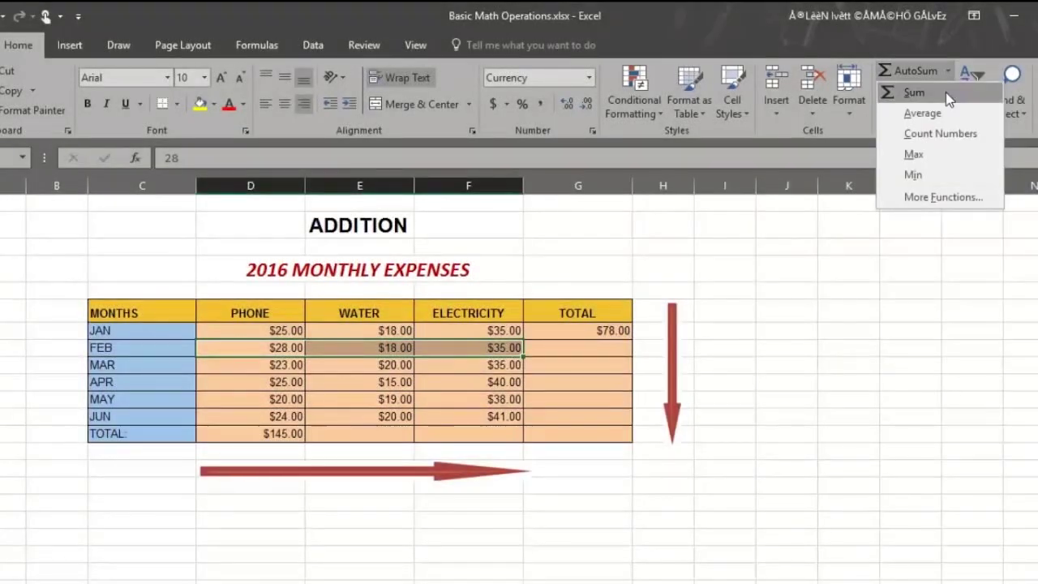
{"action": "left_click", "coordinate": [946, 92]}
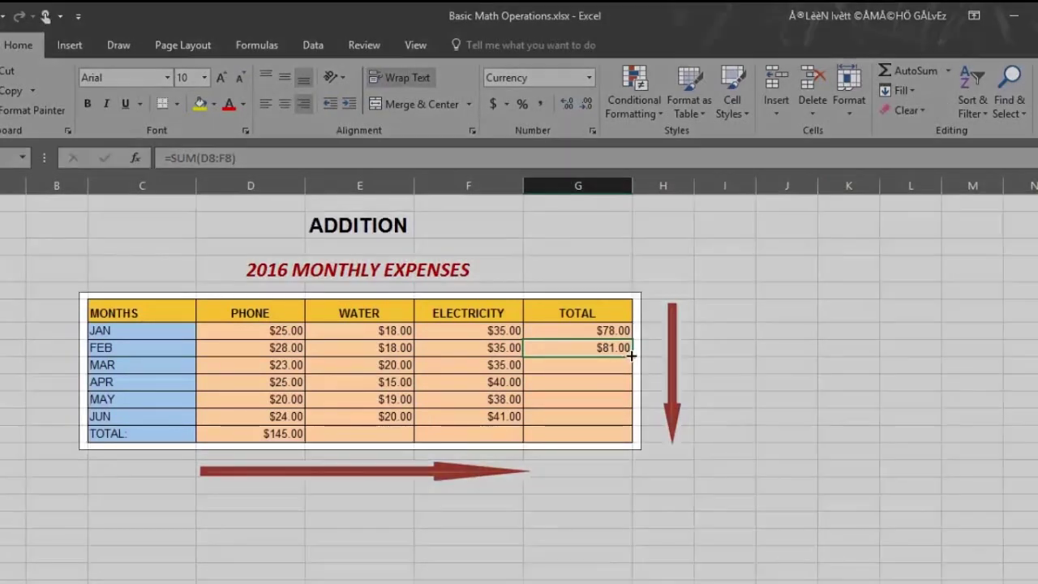
{"action": "left_click_drag", "start_coordinate": [632, 354], "coordinate": [635, 441]}
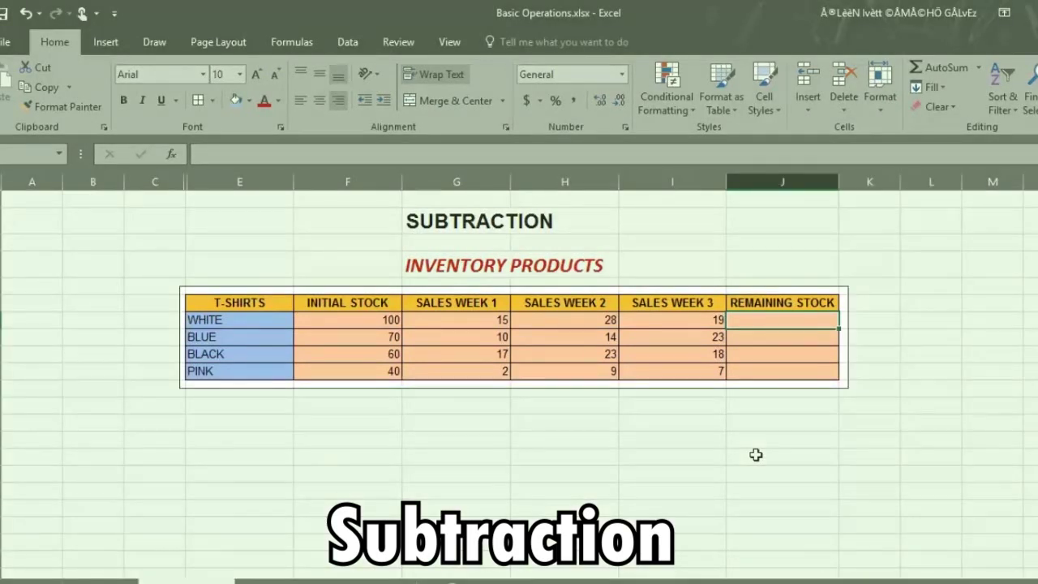
Enter the formula =F7-G7-H7-I7 in the white T-shirts' REMAINING STOCK cell to subtract three weeks of sales from the initial stock
{"action": "type", "text": "="}
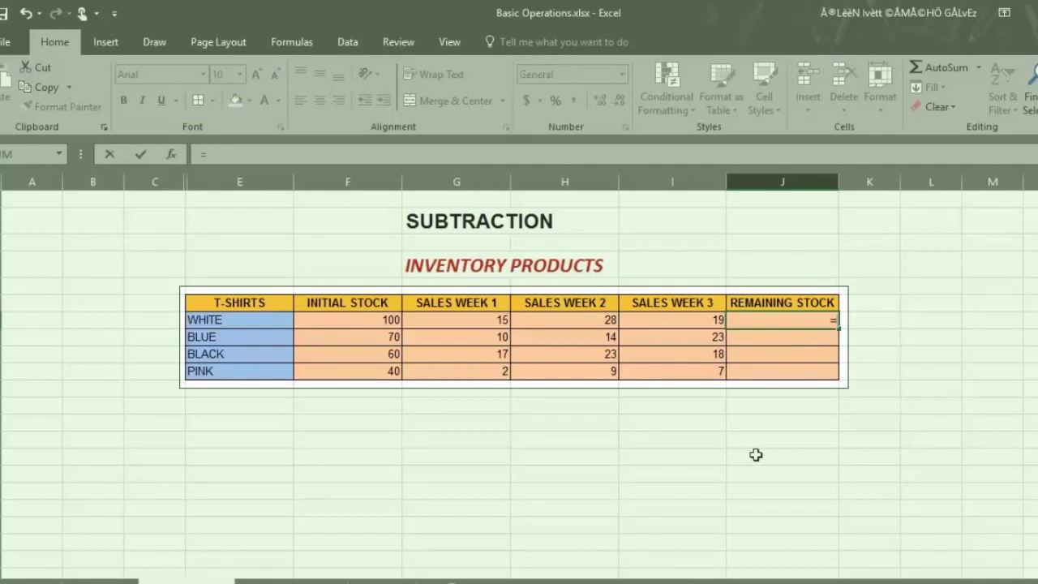
{"action": "key", "text": "Left"}
{"action": "key", "text": "Left"}
{"action": "key", "text": "Left"}
{"action": "key", "text": "Left"}
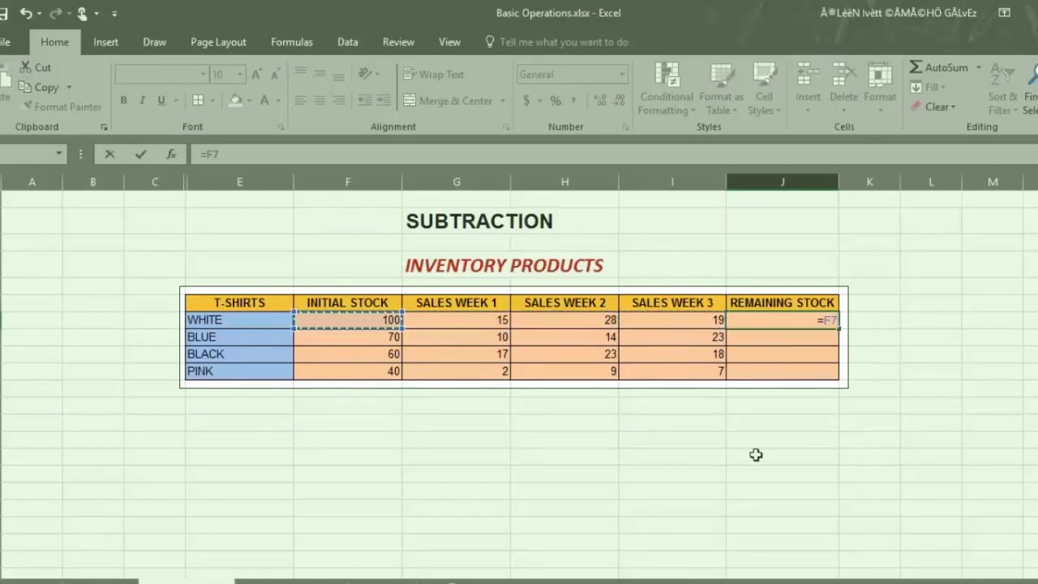
{"action": "type", "text": "-"}
{"action": "key", "text": "Left"}
{"action": "key", "text": "Left"}
{"action": "key", "text": "Left"}
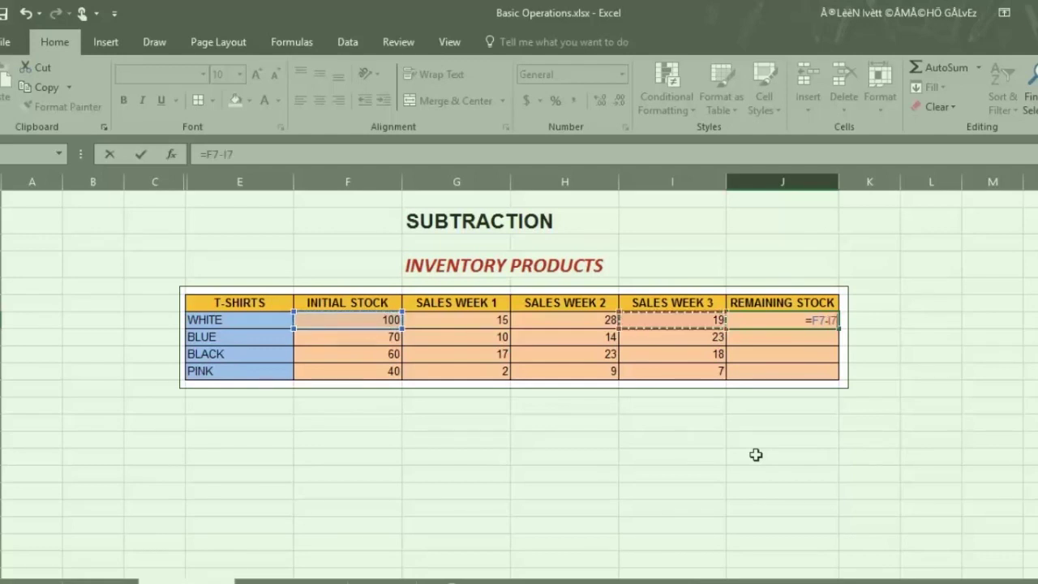
{"action": "type", "text": "-"}
{"action": "key", "text": "Left"}
{"action": "key", "text": "Left"}
{"action": "type", "text": "-"}
{"action": "key", "text": "Left"}
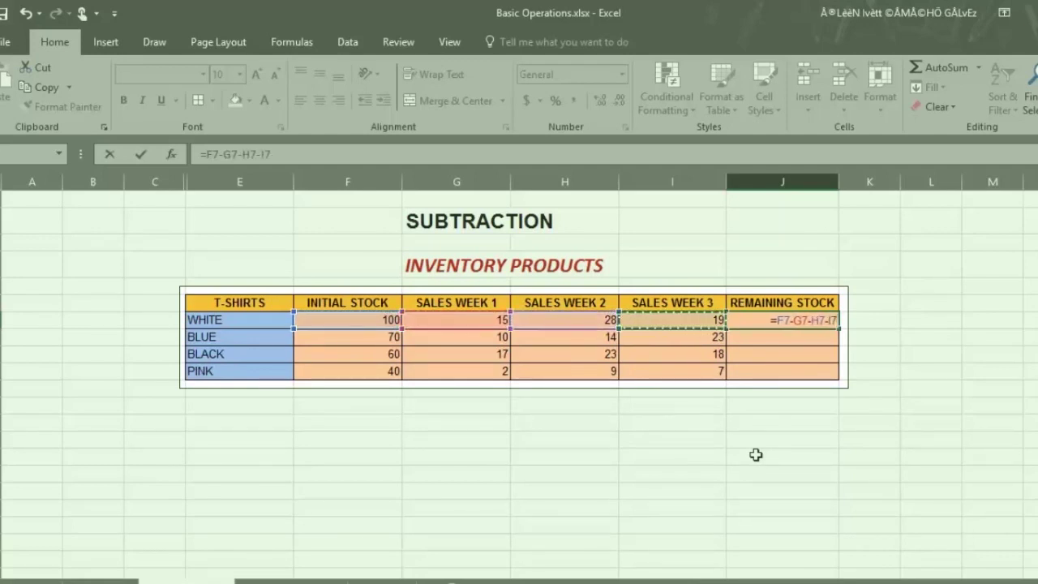
{"action": "key", "text": "Return"}
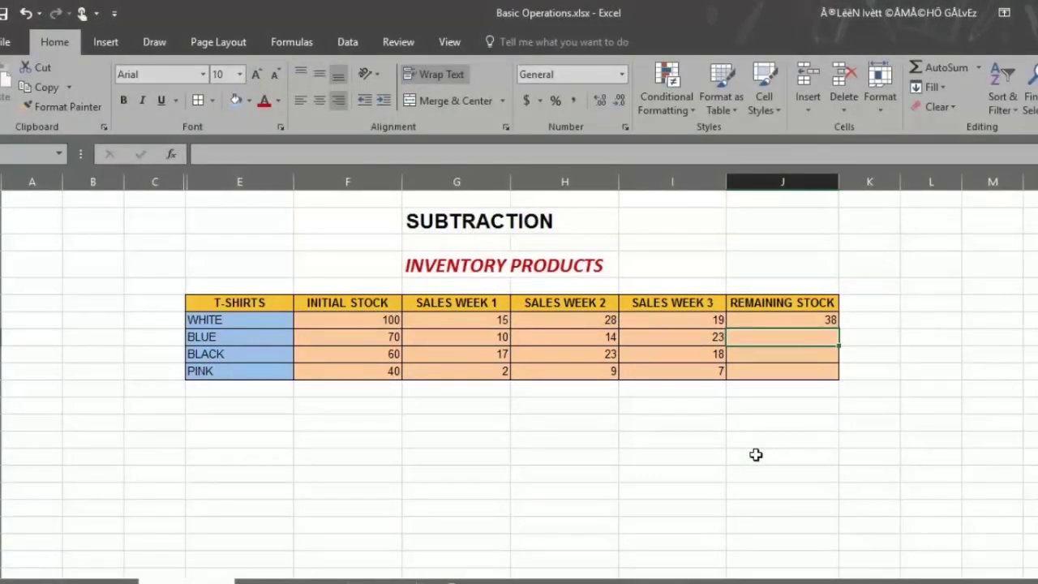
Fill the white T-shirts' REMAINING STOCK formula down to the blue, black and pink rows
{"action": "key", "text": "Up"}
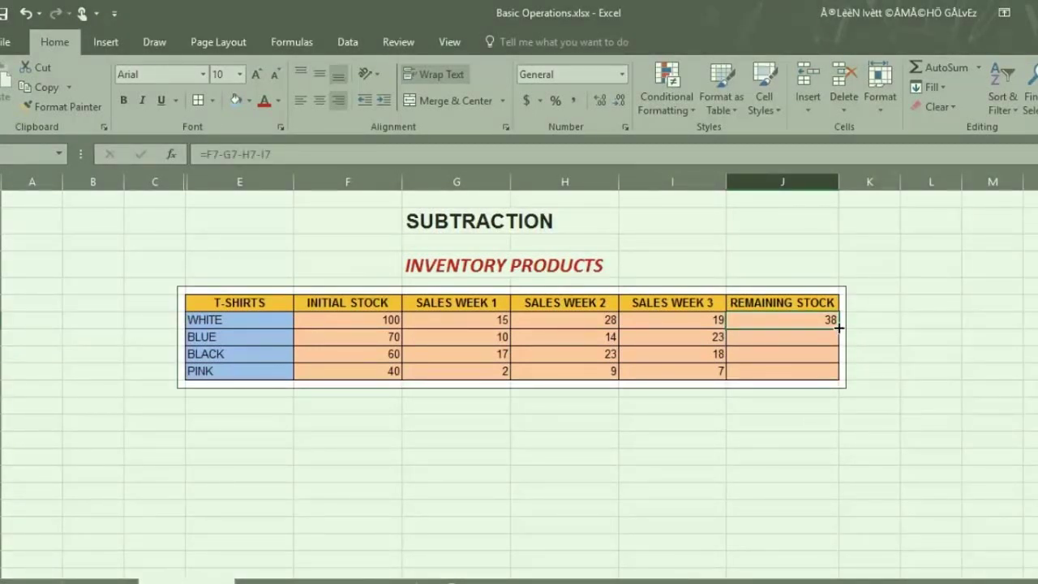
{"action": "left_click_drag", "start_coordinate": [838, 327], "coordinate": [839, 378]}
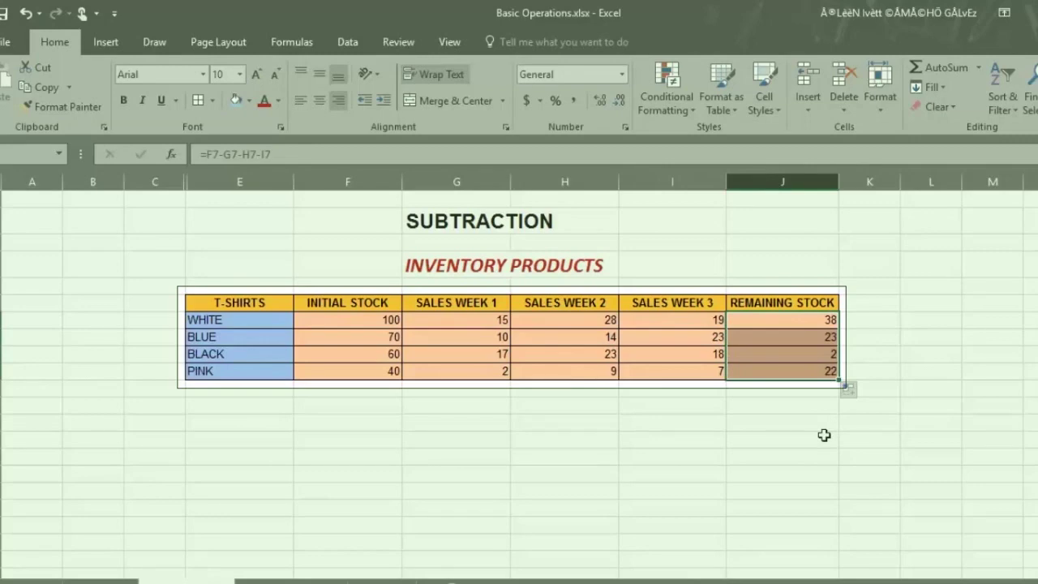
{"action": "key", "text": "Up"}
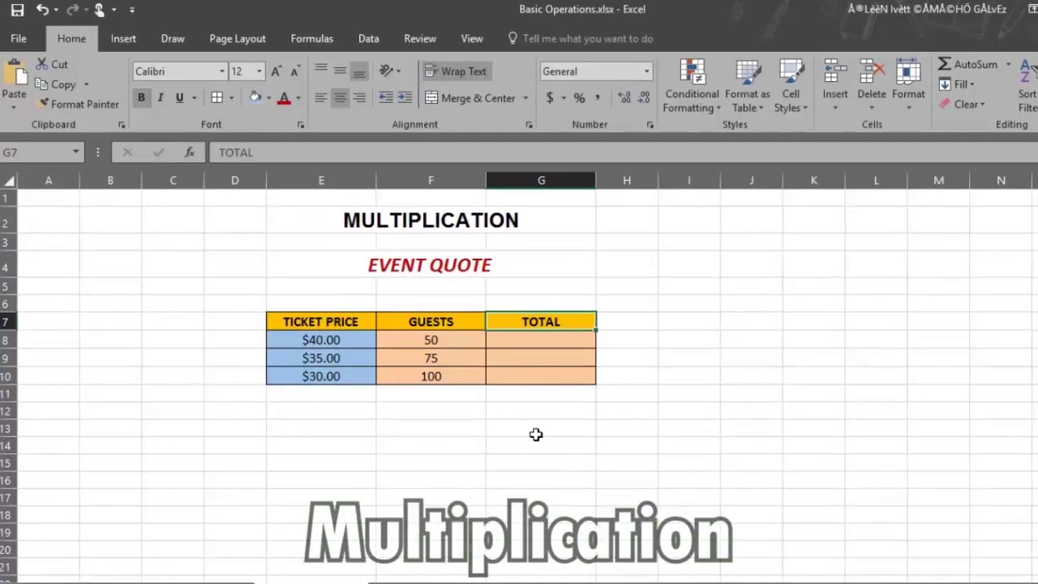
Enter =E8*F8 in cell G8 to multiply ticket price by guests, and fill the formula down to G10
{"action": "key", "text": "Down"}
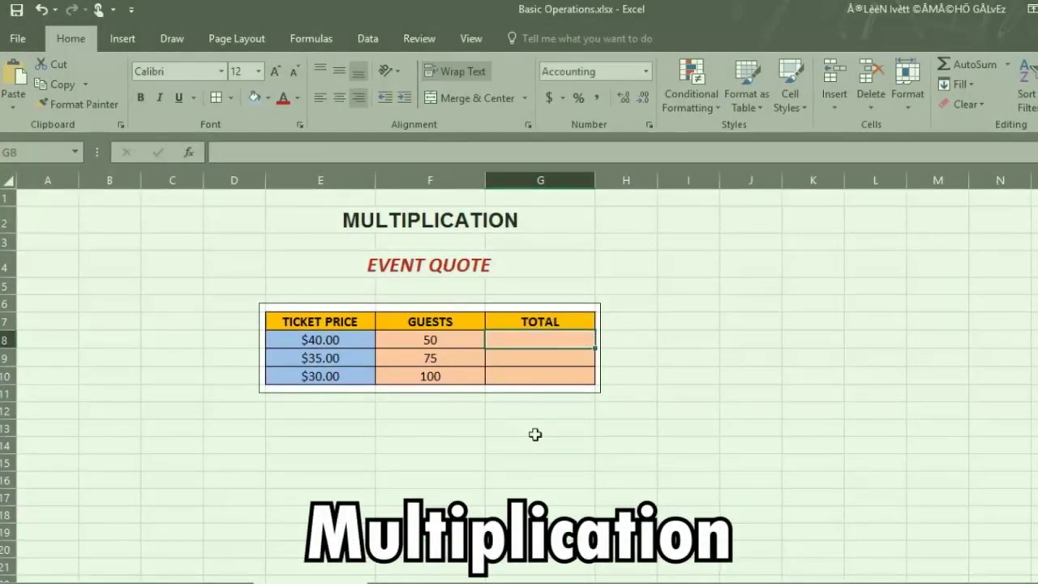
{"action": "type", "text": "="}
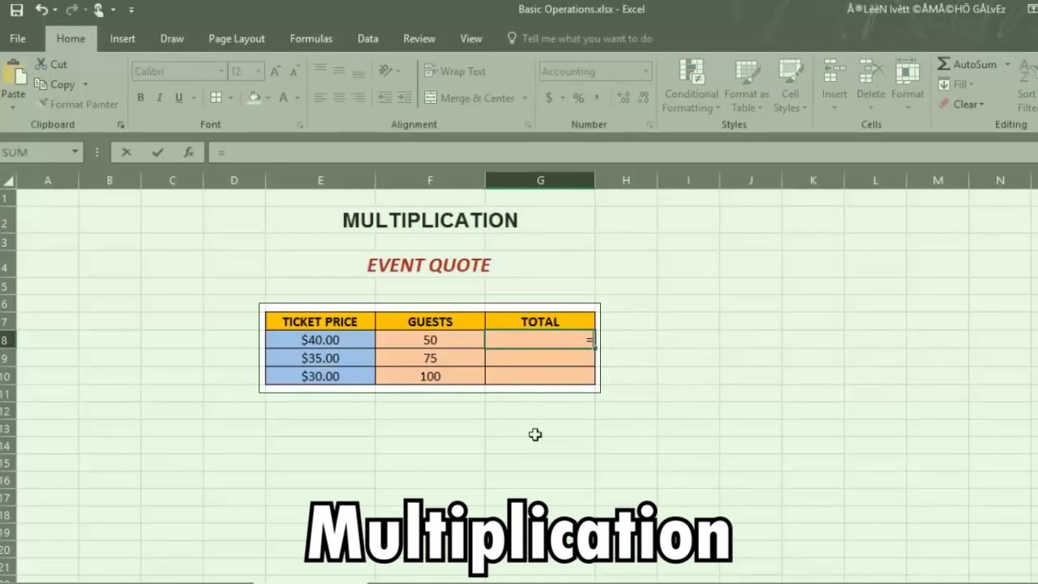
{"action": "key", "text": "Left"}
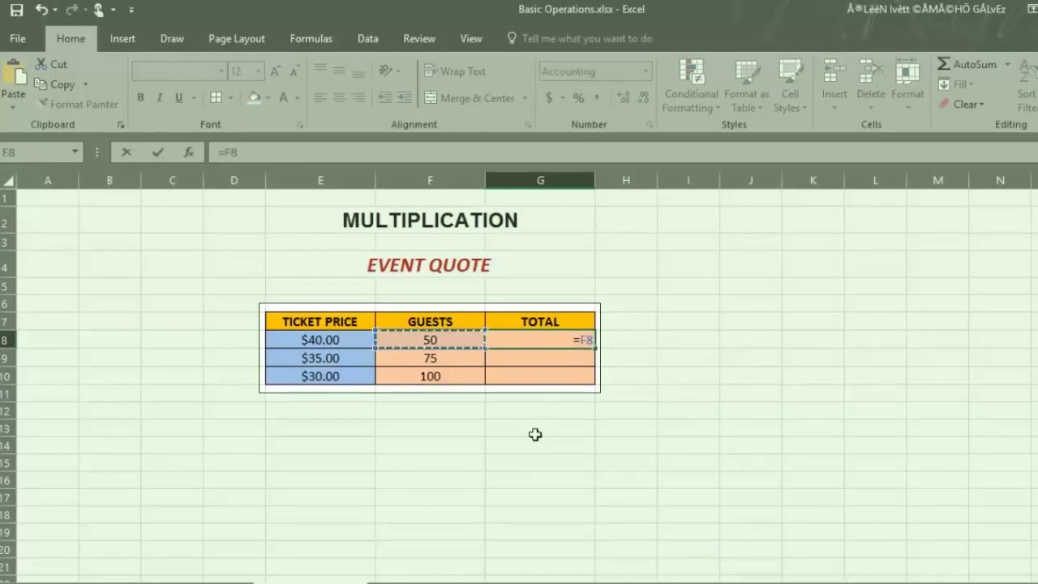
{"action": "key", "text": "Left"}
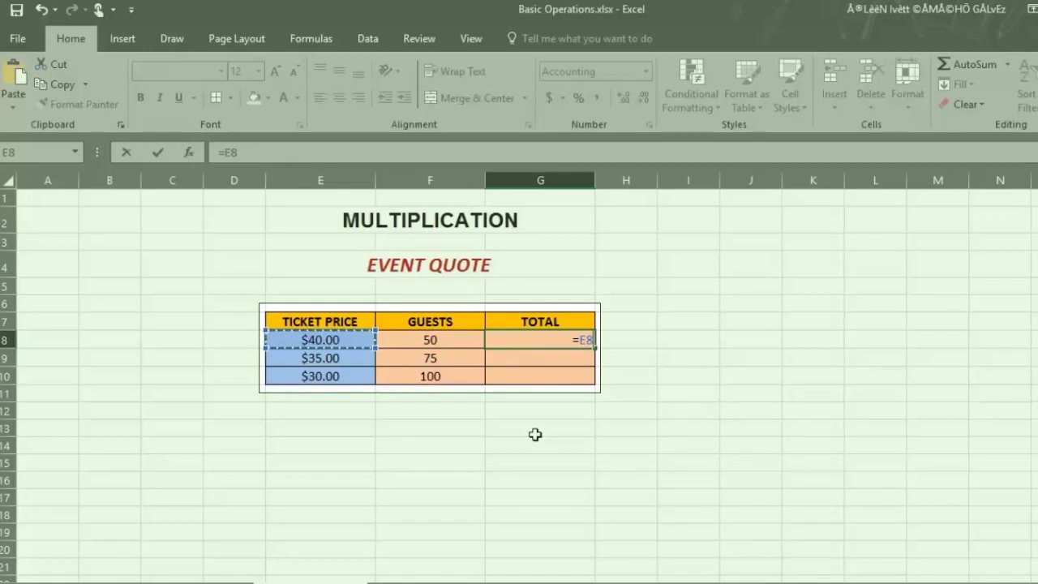
{"action": "type", "text": "*"}
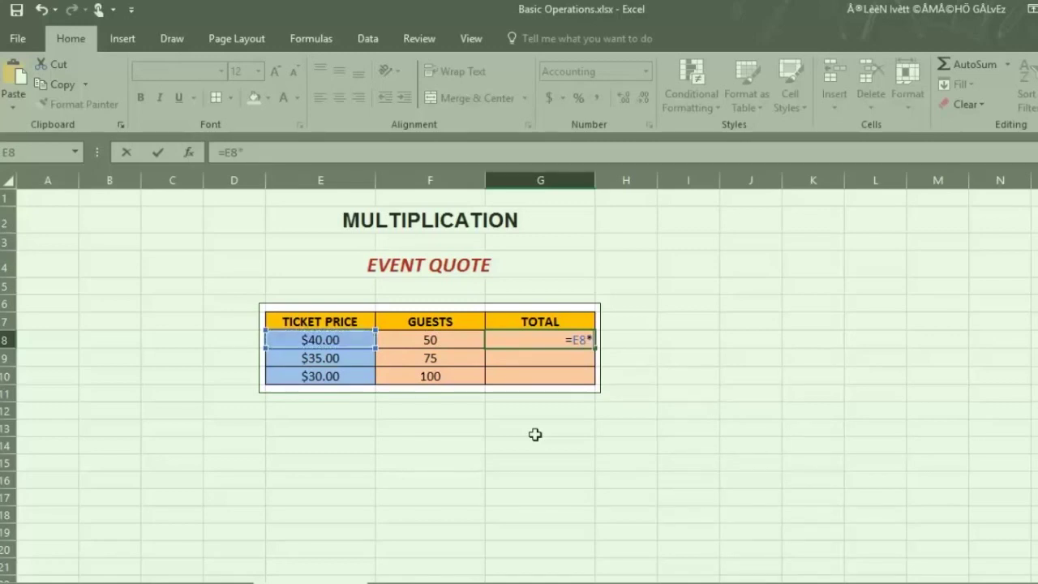
{"action": "key", "text": "Left"}
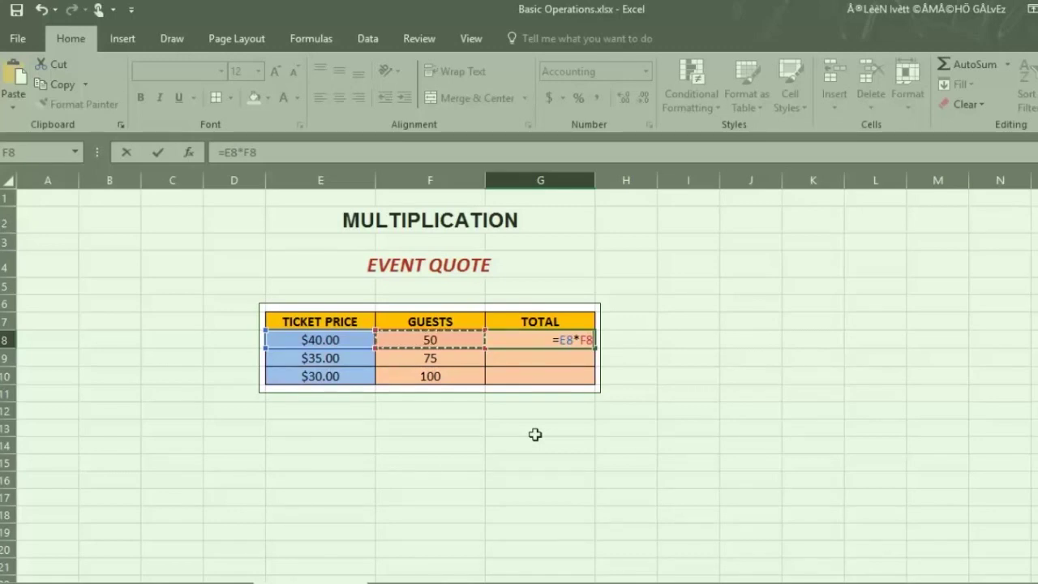
{"action": "key", "text": "Return"}
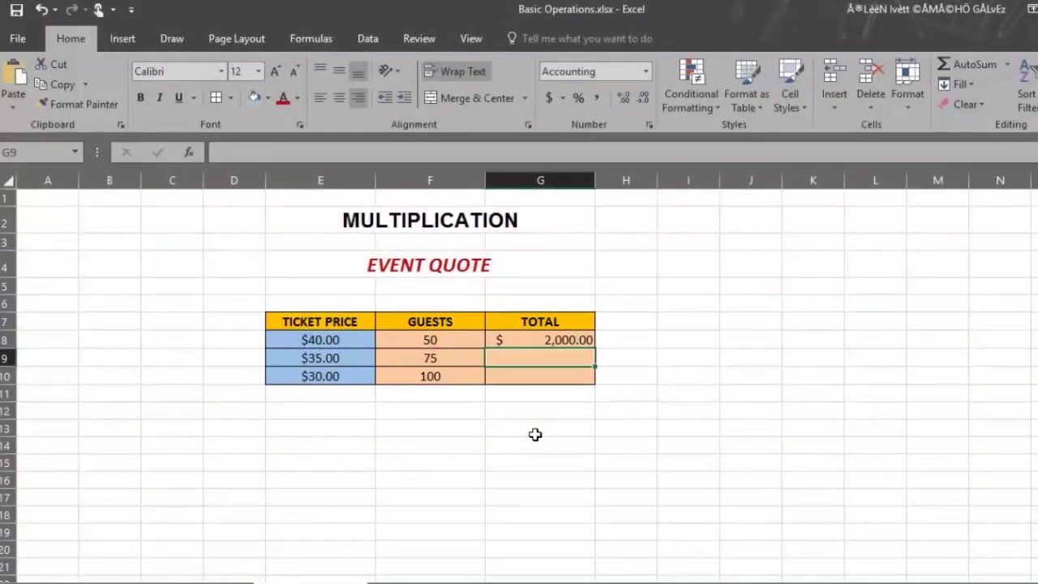
{"action": "key", "text": "Up"}
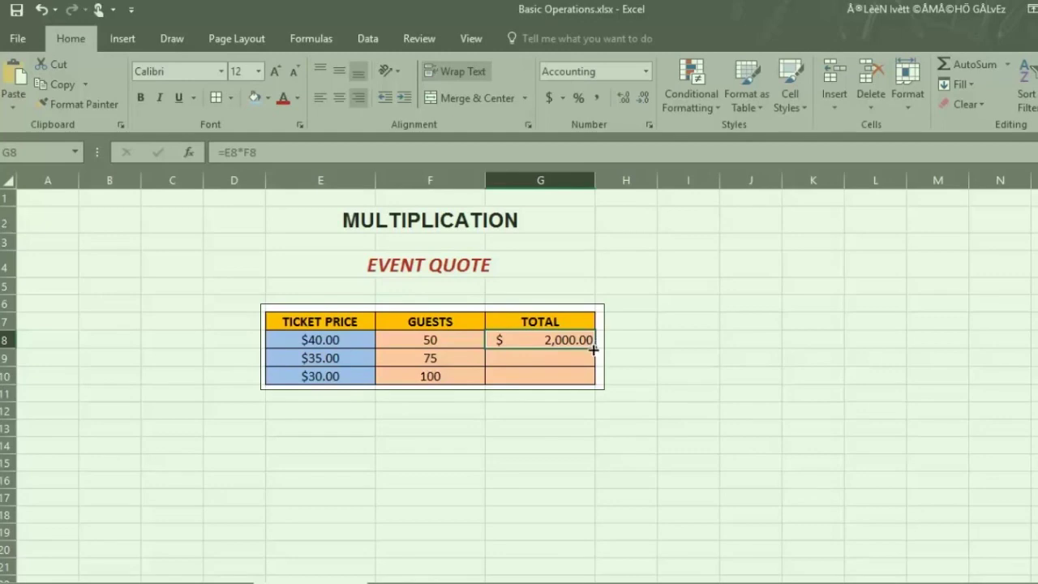
{"action": "left_click_drag", "start_coordinate": [594, 345], "coordinate": [593, 382]}
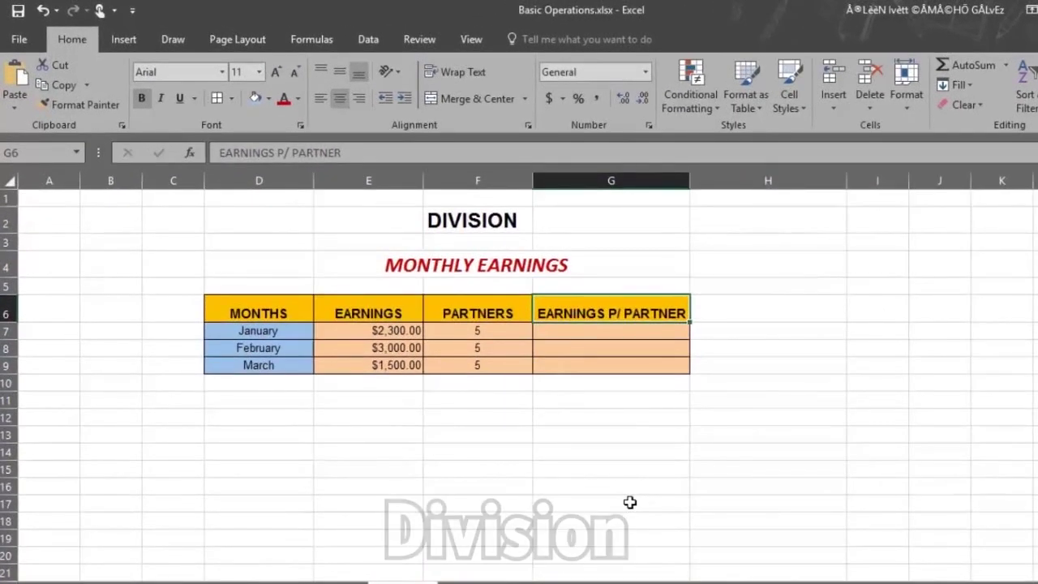
Enter the formula =E7/F7 in January's EARNINGS P/ PARTNER cell to divide the earnings by the partners
{"action": "key", "text": "Down"}
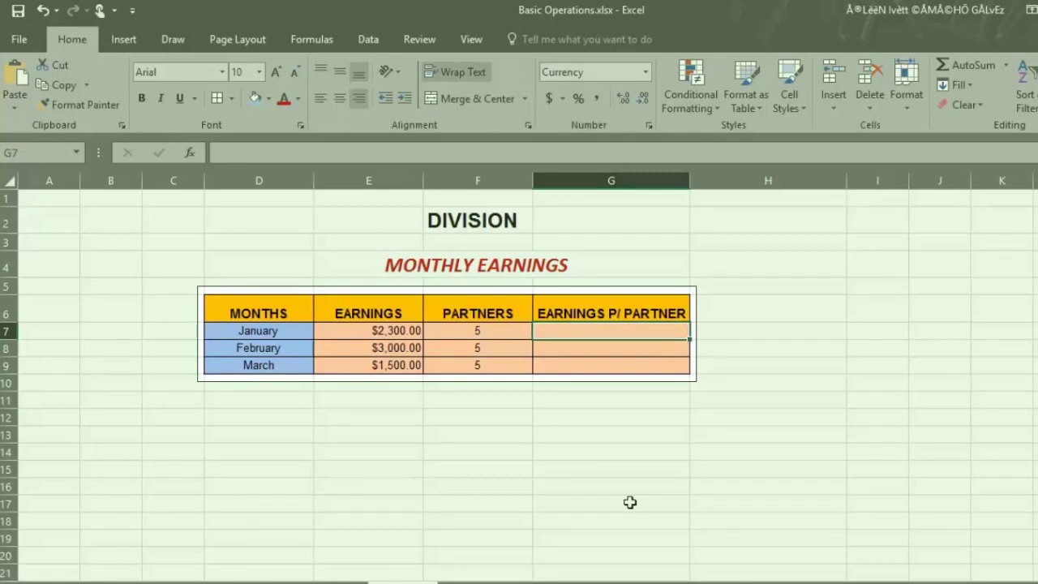
{"action": "type", "text": "="}
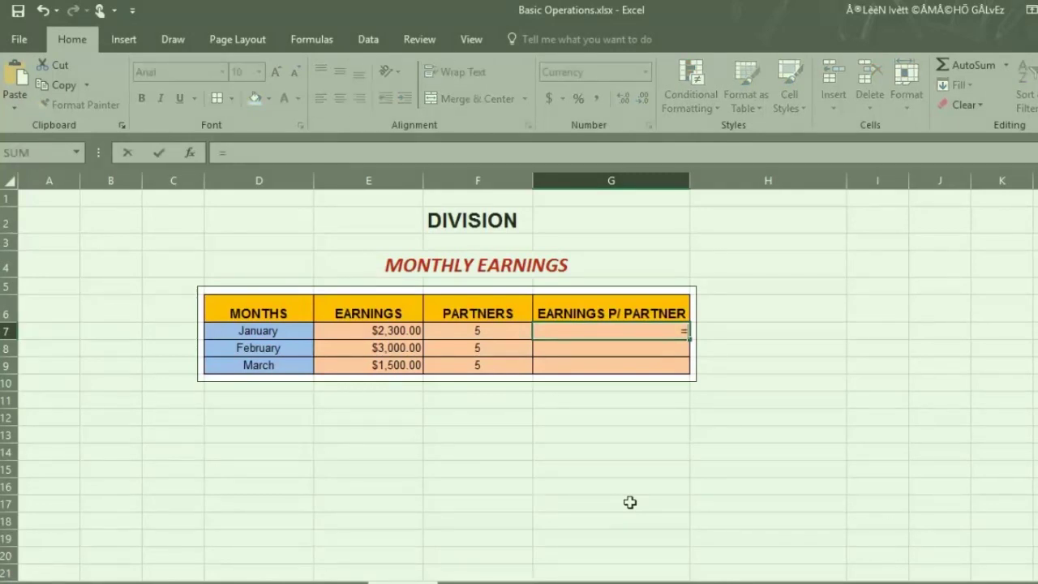
{"action": "key", "text": "Left"}
{"action": "key", "text": "Left"}
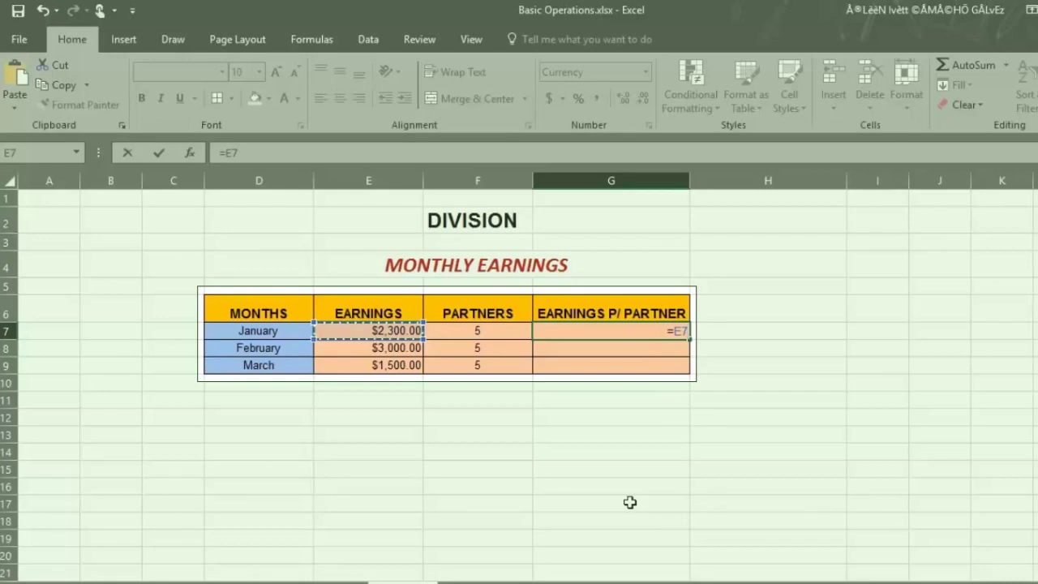
{"action": "type", "text": "/"}
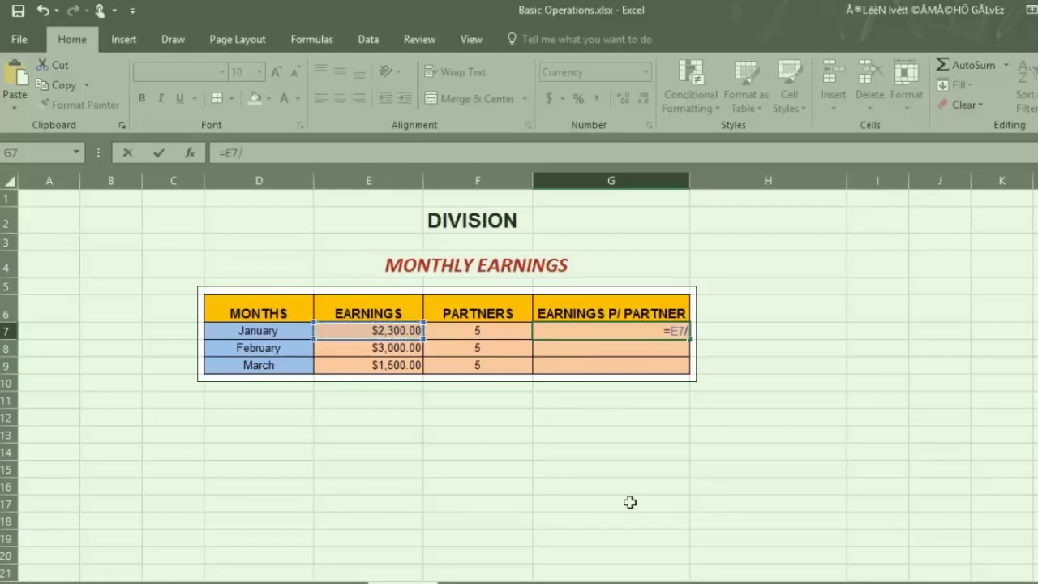
{"action": "key", "text": "Left"}
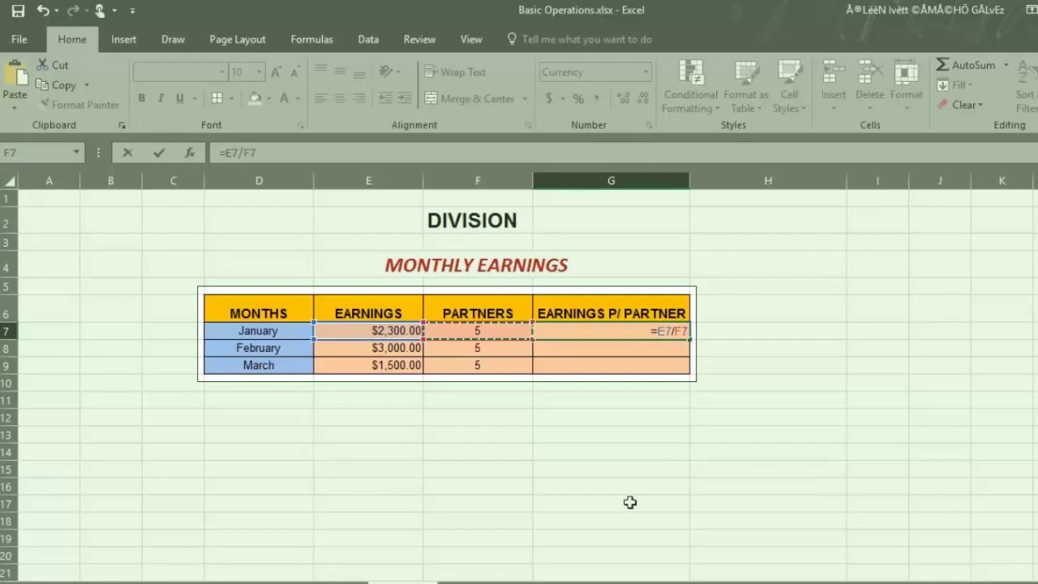
{"action": "key", "text": "Return"}
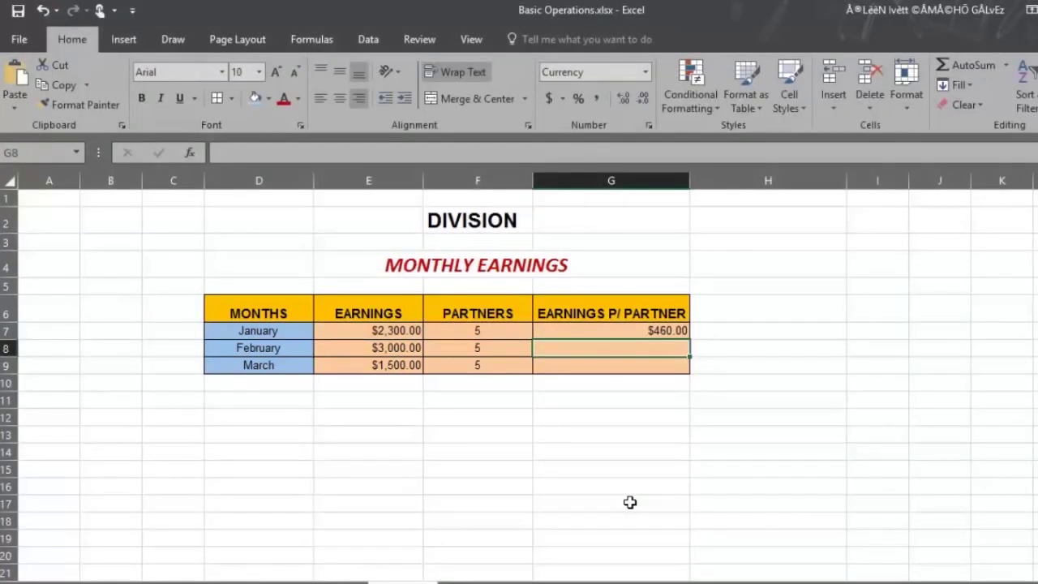
Fill January's EARNINGS P/ PARTNER formula down to the February and March rows
{"action": "key", "text": "Up"}
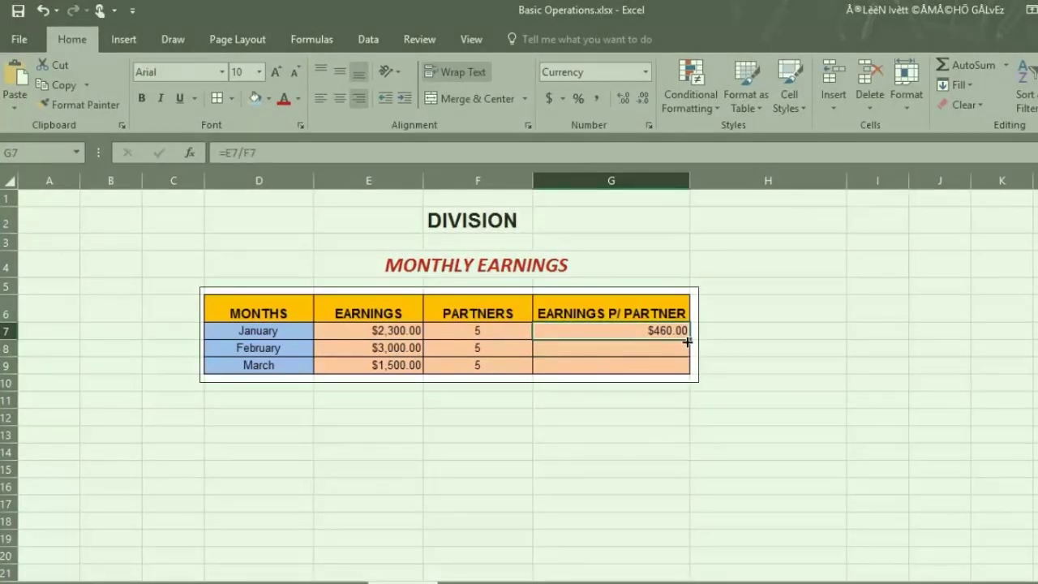
{"action": "left_click_drag", "start_coordinate": [686, 346], "coordinate": [680, 366]}
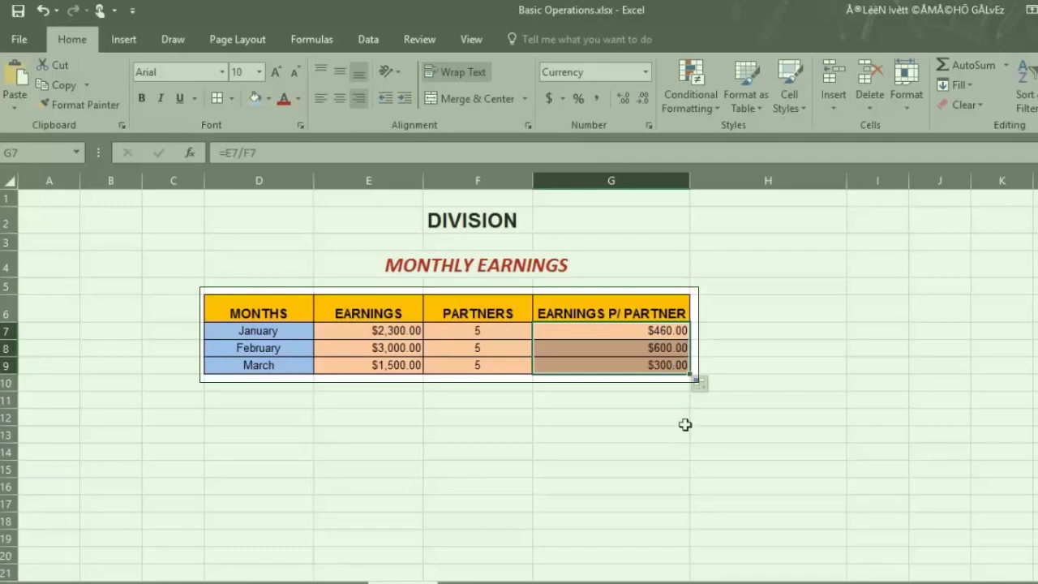
{"action": "key", "text": "Down"}
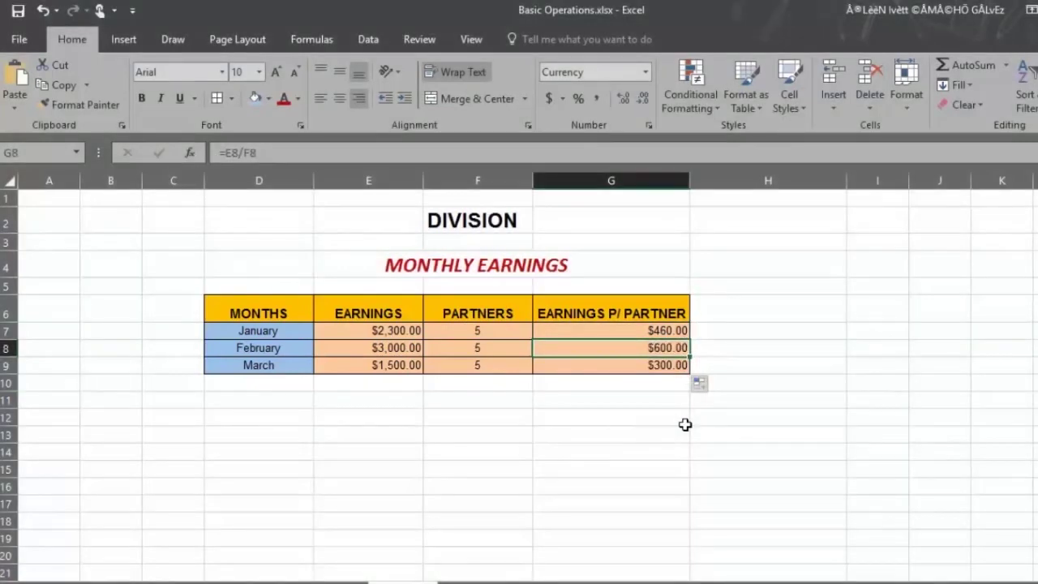